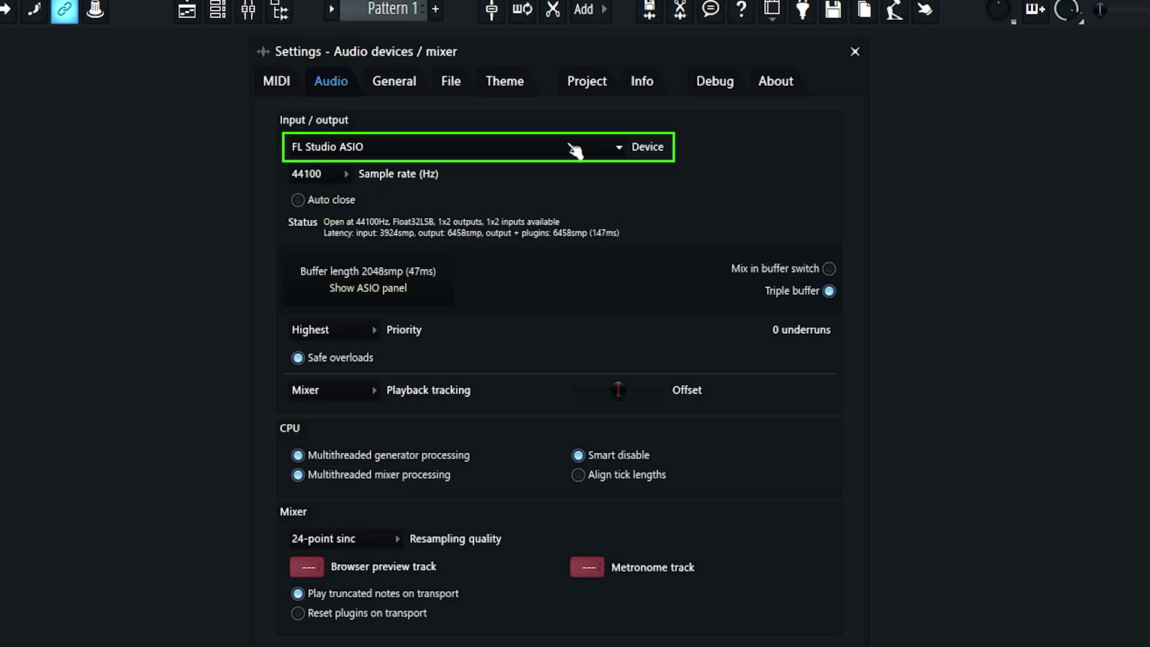
# Step: Choose FL Studio ASIO as the audio input/output device
pyautogui.click(574, 150)
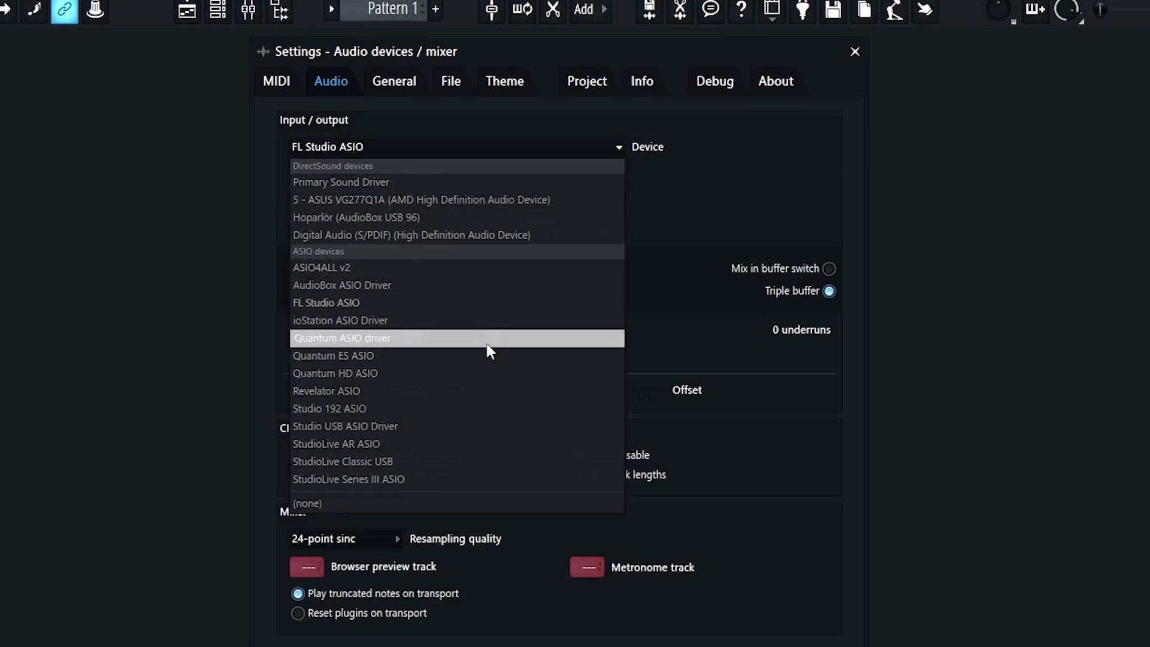
pyautogui.click(485, 285)
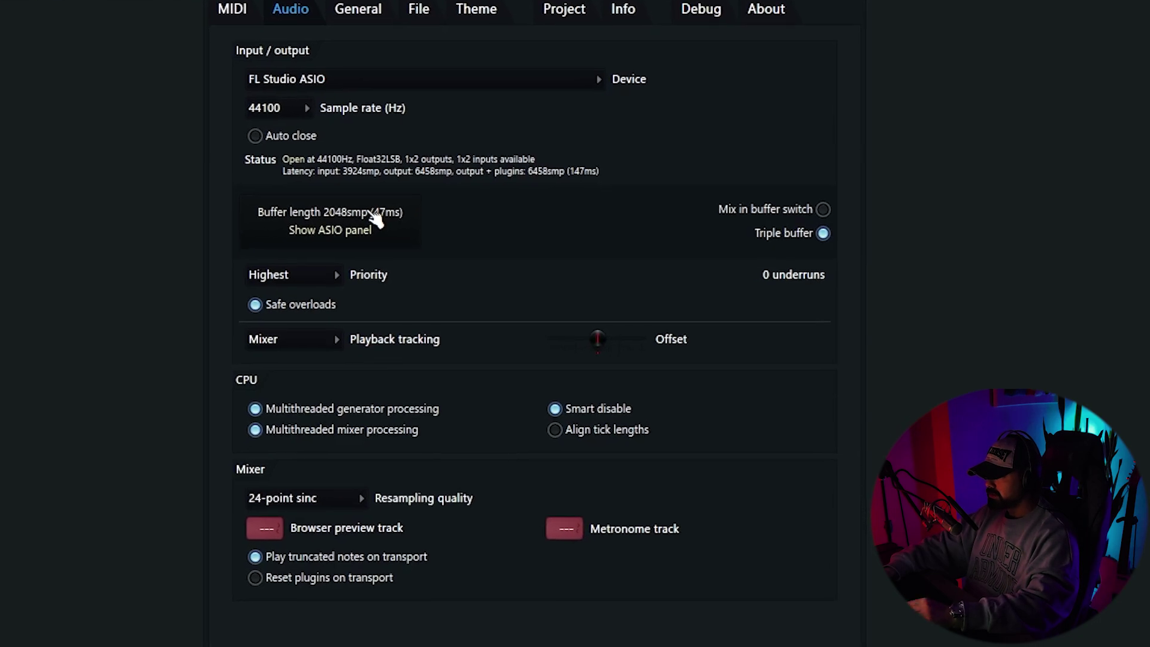
# Step: Try ASIO buffer lengths of 256, 384 and 512, return to 2048 and close the driver's settings
pyautogui.click(400, 262)
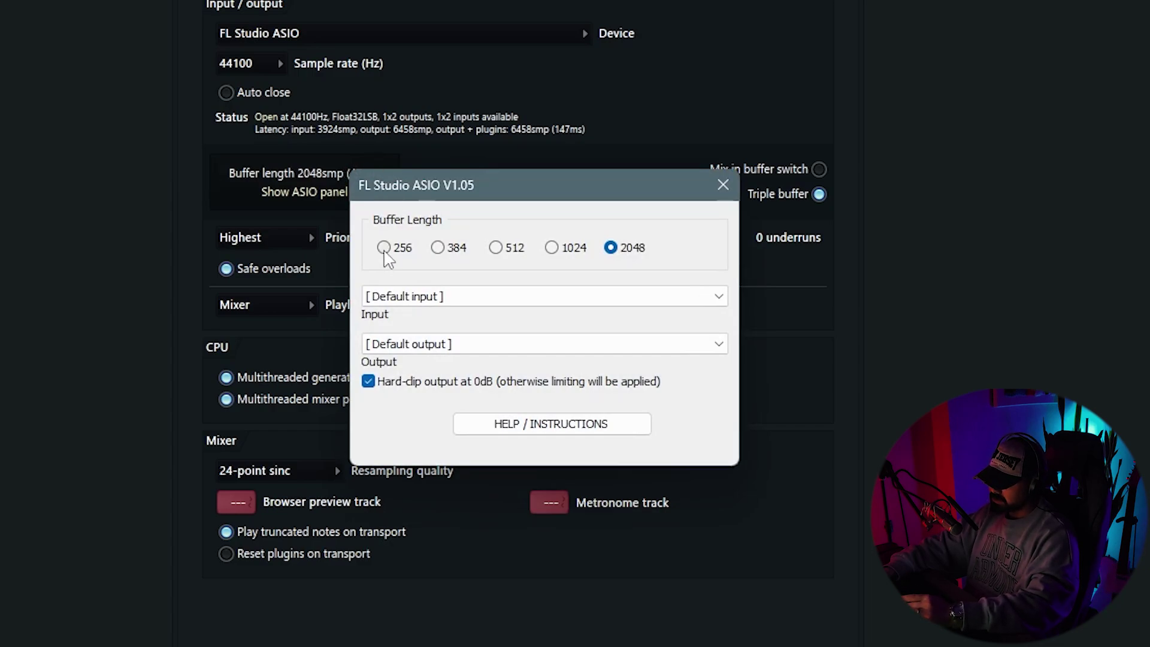
pyautogui.click(384, 250)
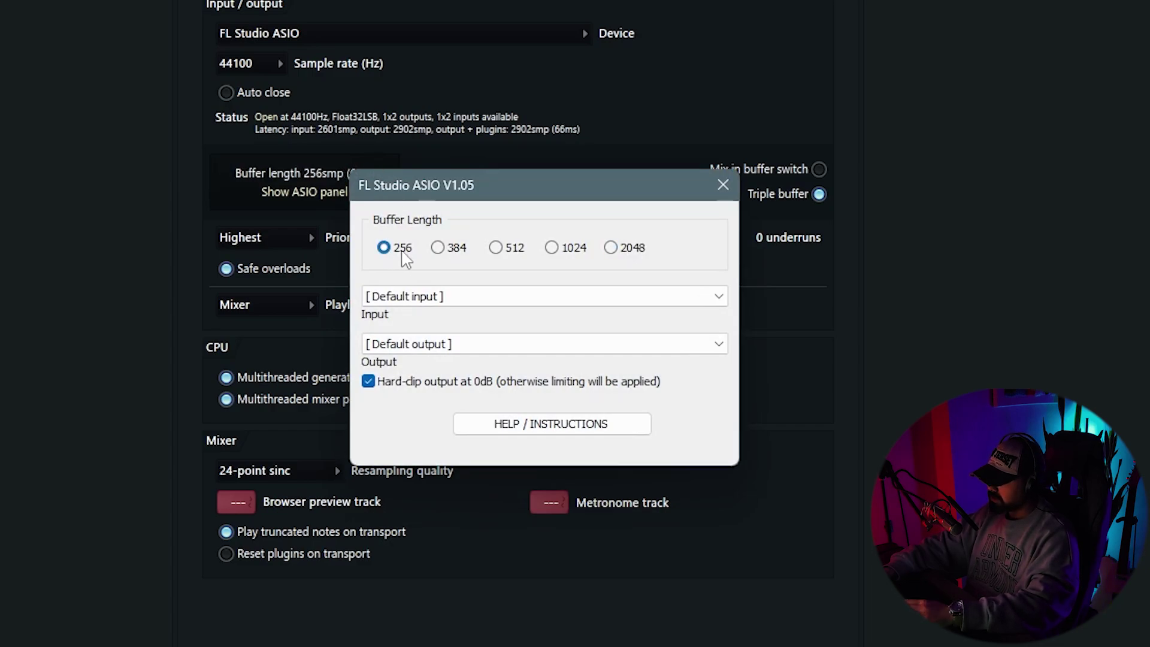
pyautogui.click(438, 249)
pyautogui.click(495, 248)
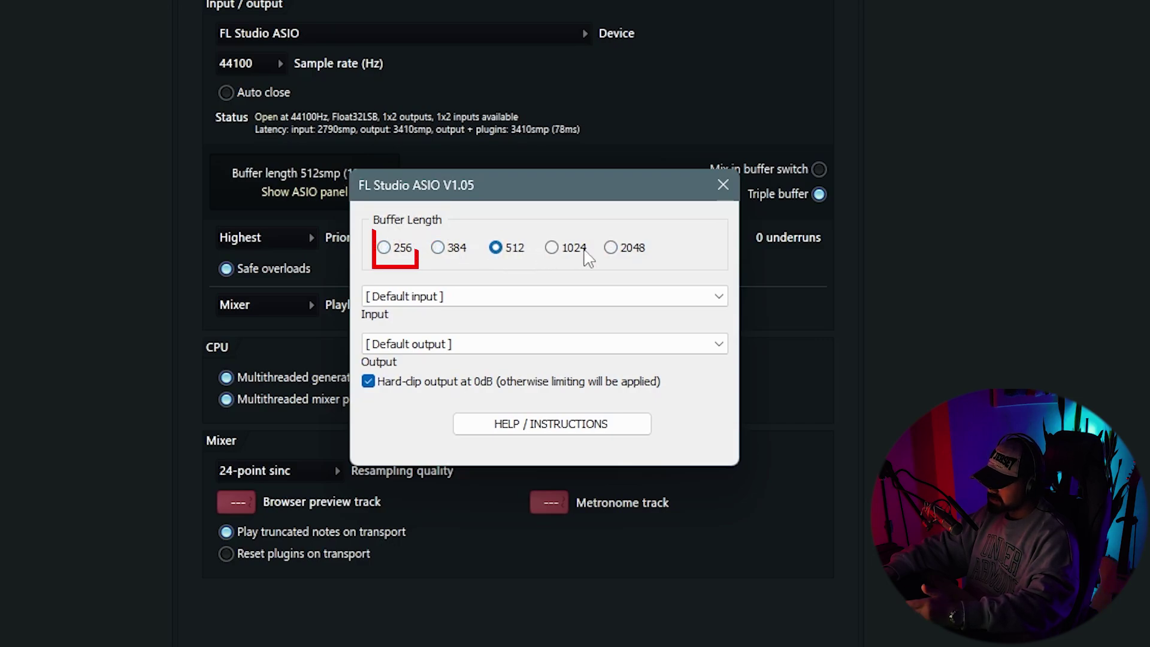
pyautogui.click(611, 248)
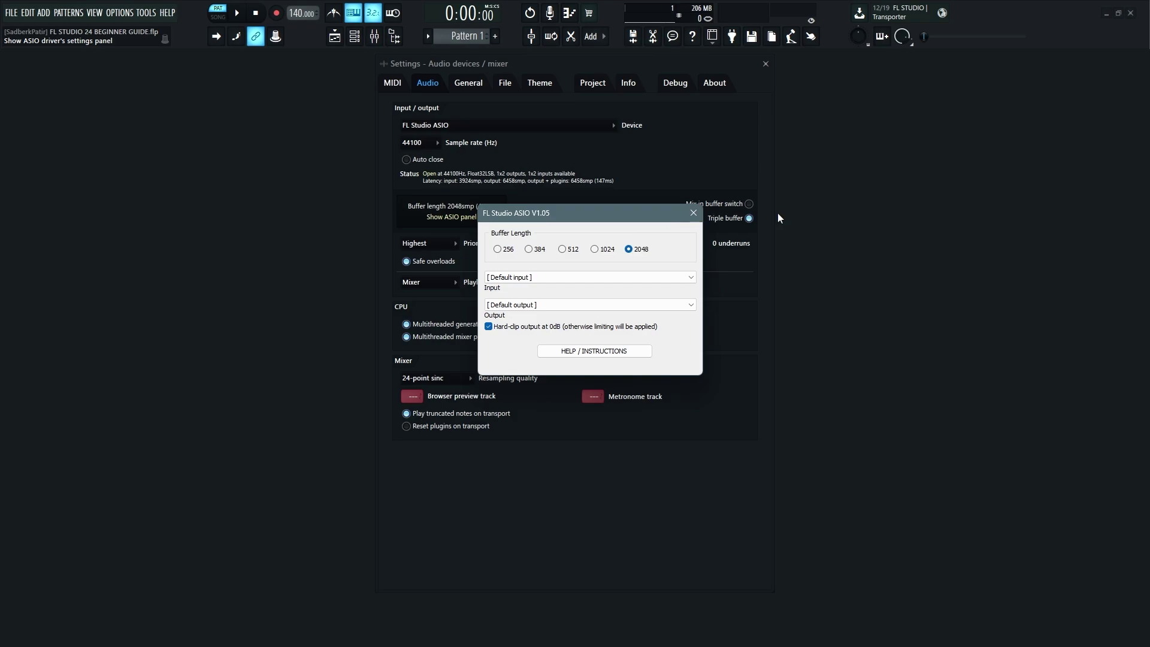
pyautogui.click(694, 213)
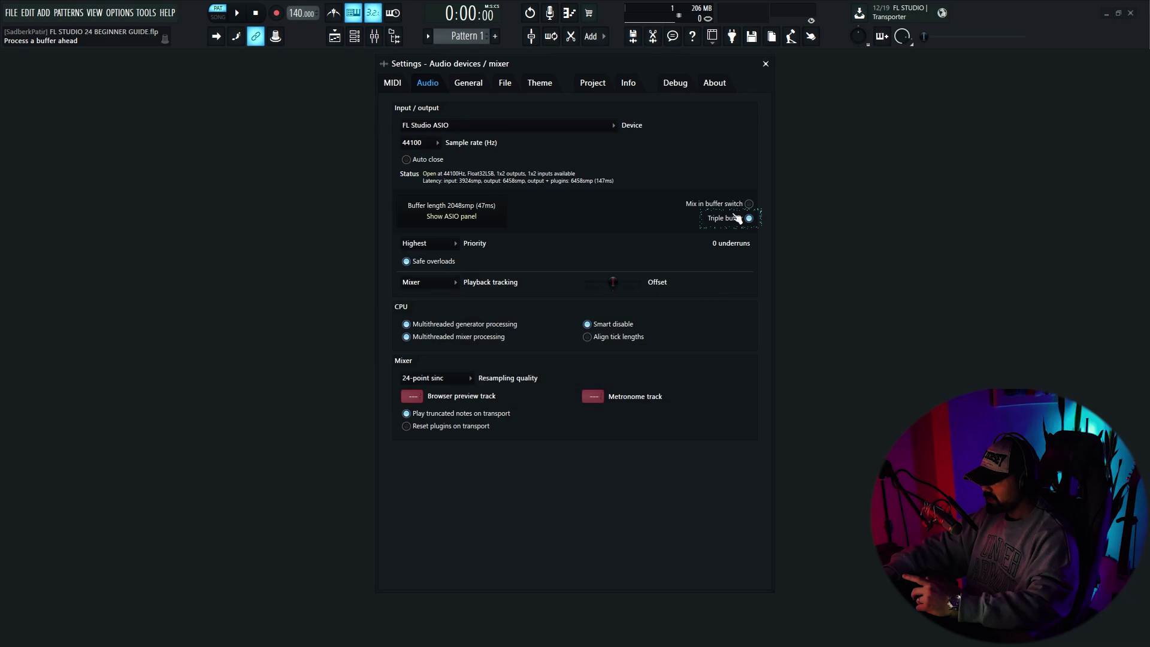
# Step: Switch Triple buffer off and back on, and set the audio priority to Highest
pyautogui.click(746, 218)
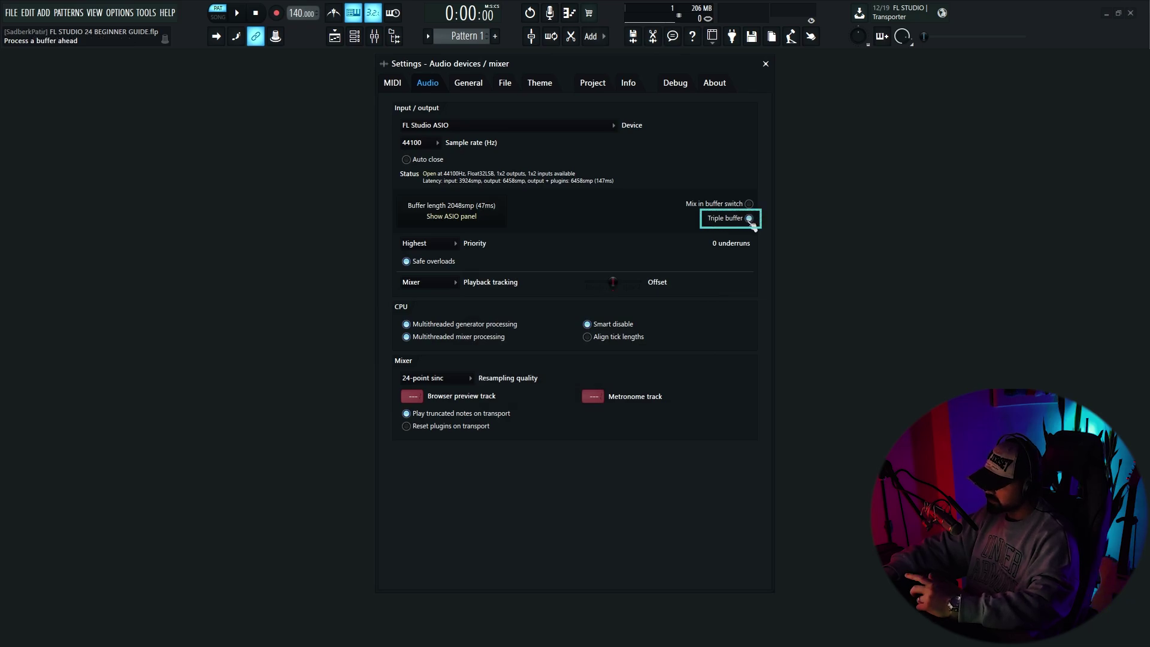
pyautogui.click(749, 219)
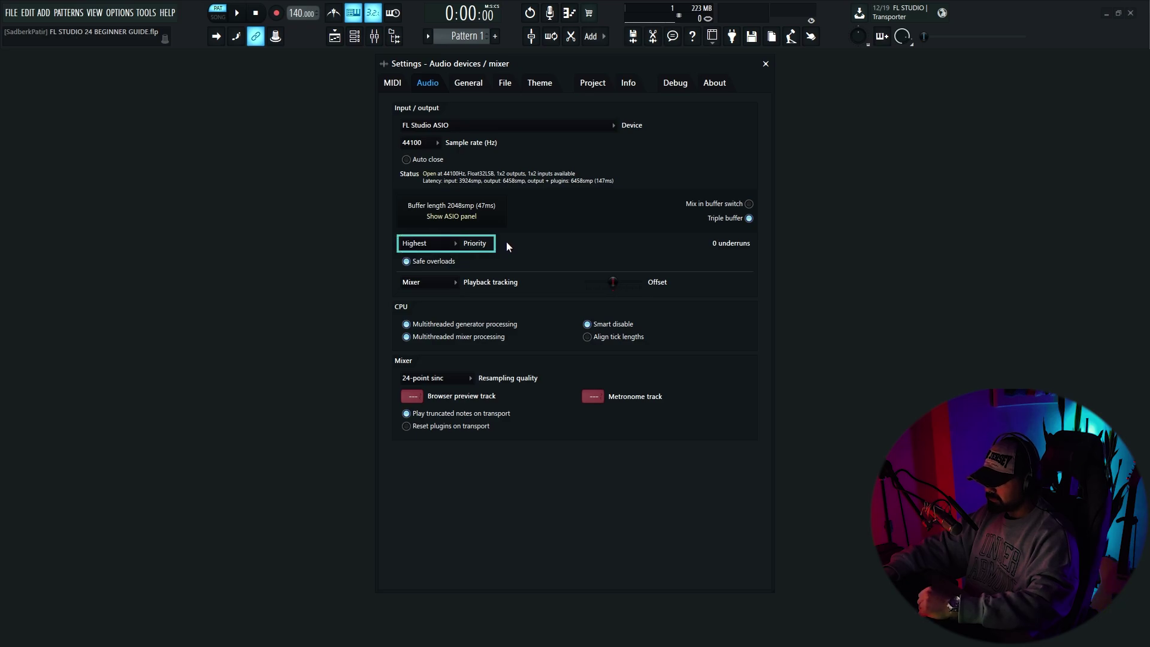
pyautogui.click(464, 244)
pyautogui.click(436, 280)
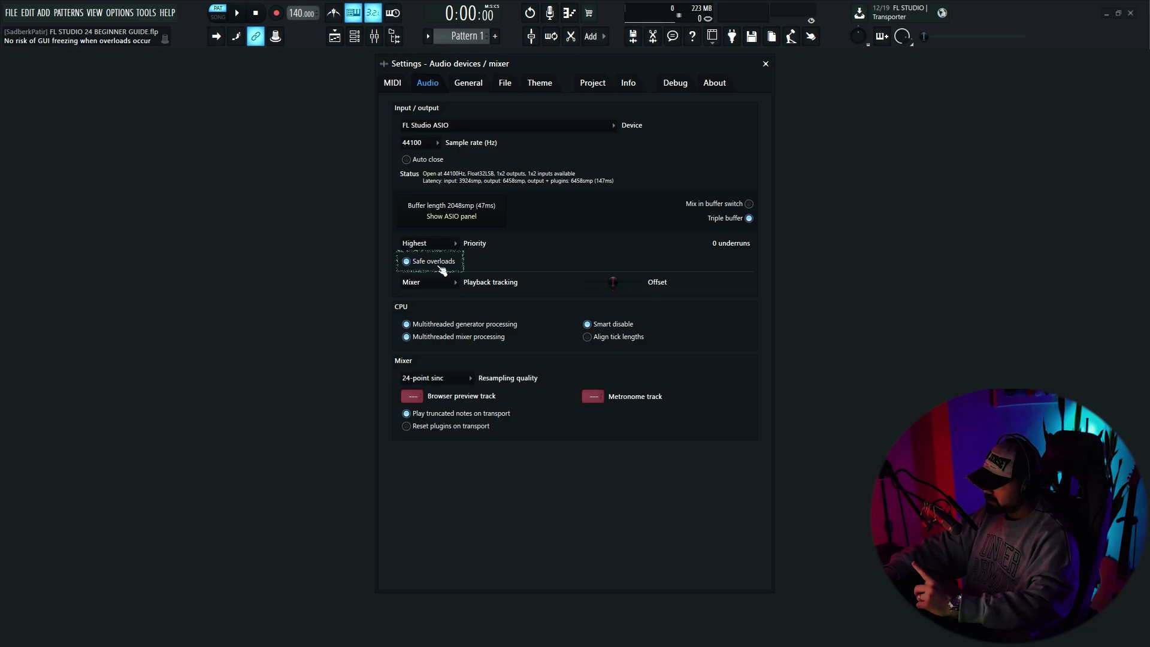
# Step: Switch Safe overloads off and back on, and set playback tracking to Mixer
pyautogui.click(411, 265)
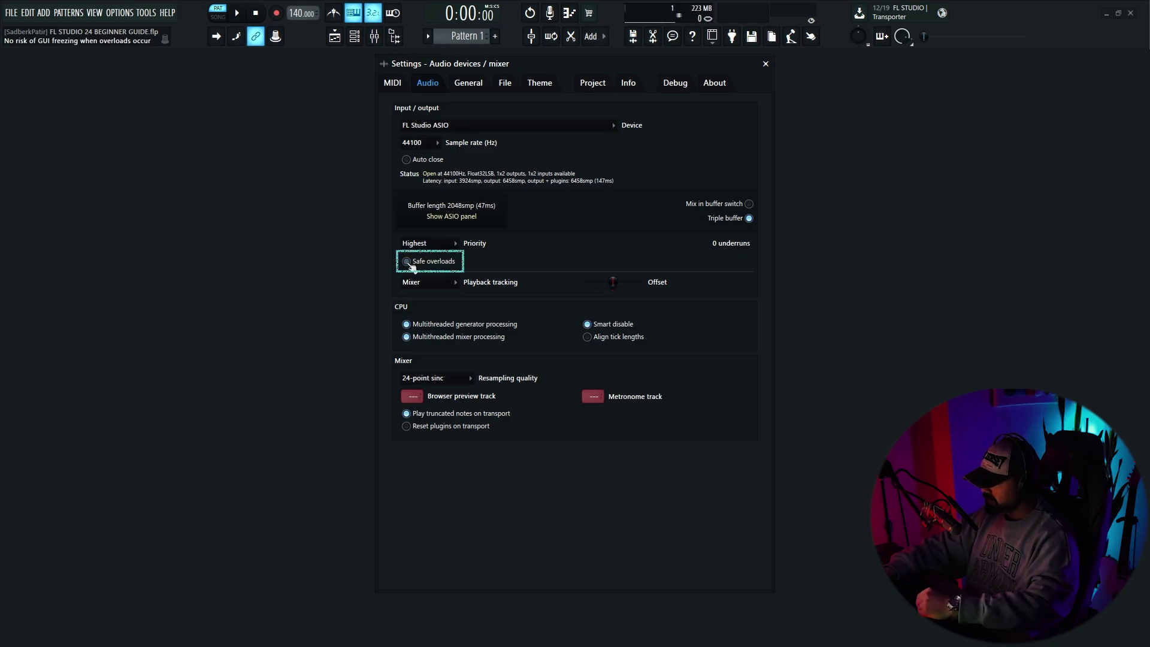
pyautogui.click(411, 265)
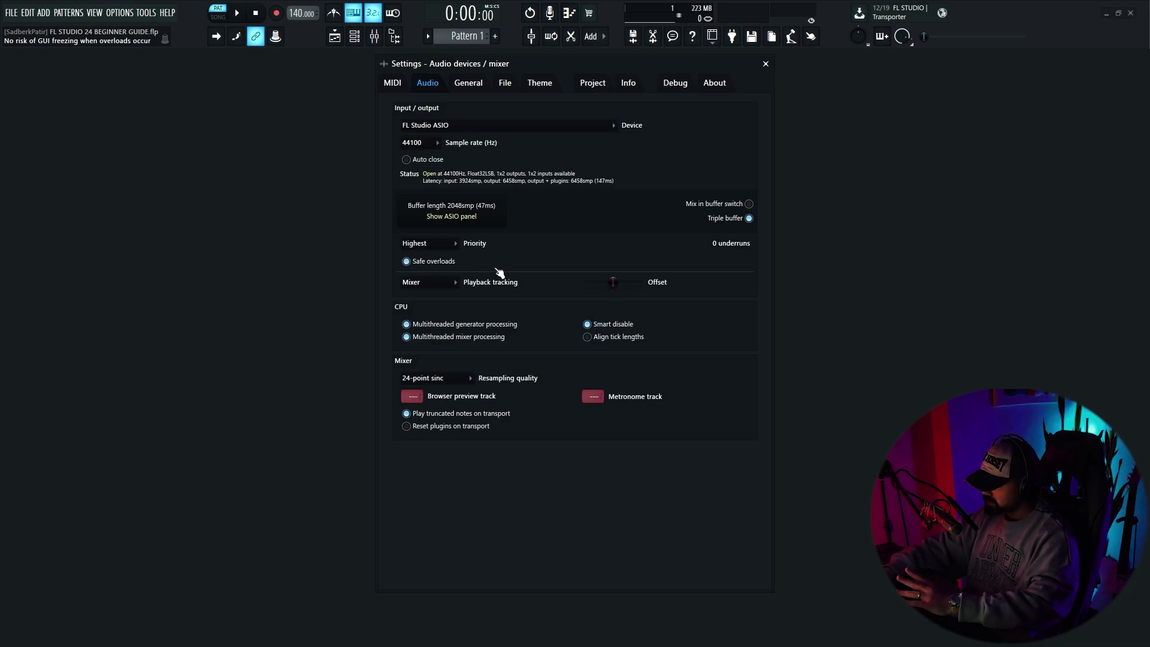
pyautogui.click(451, 290)
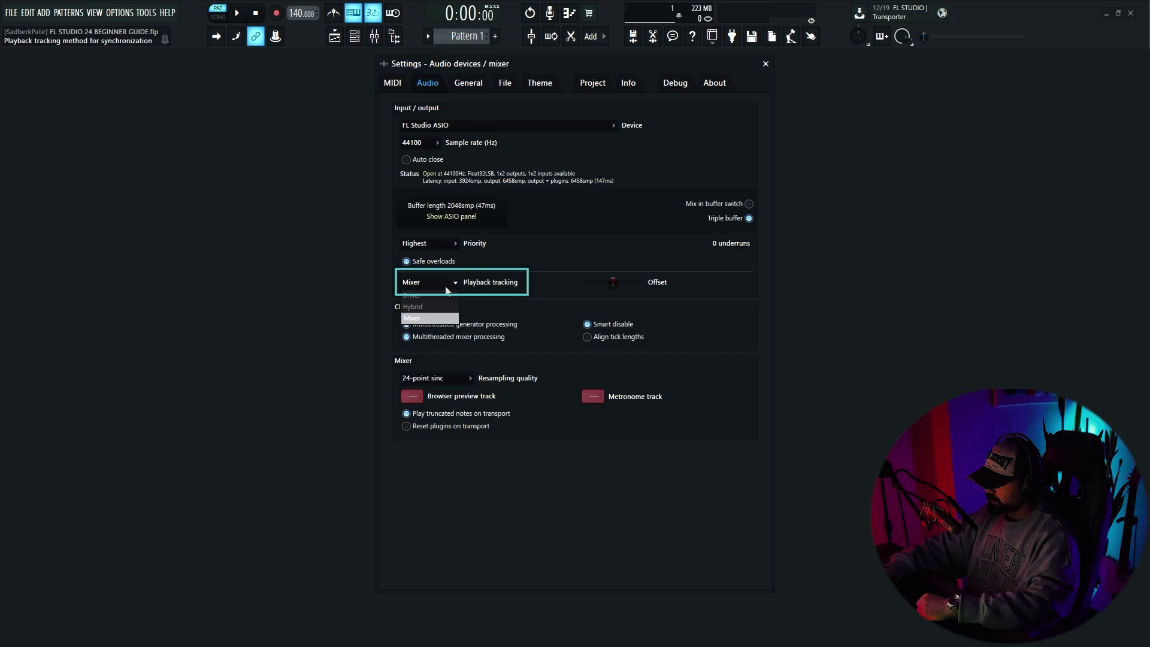
pyautogui.click(449, 318)
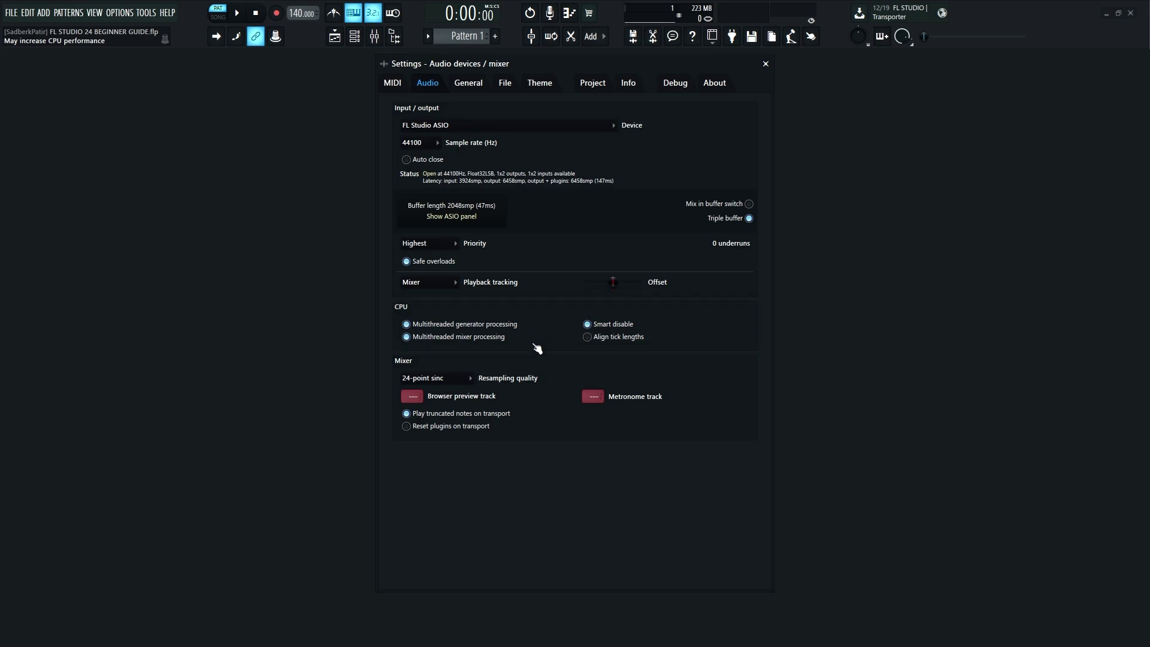
# Step: Try the 128-point sinc resampling quality, dismiss the CPU usage warning, and restore 24-point sinc
pyautogui.click(453, 377)
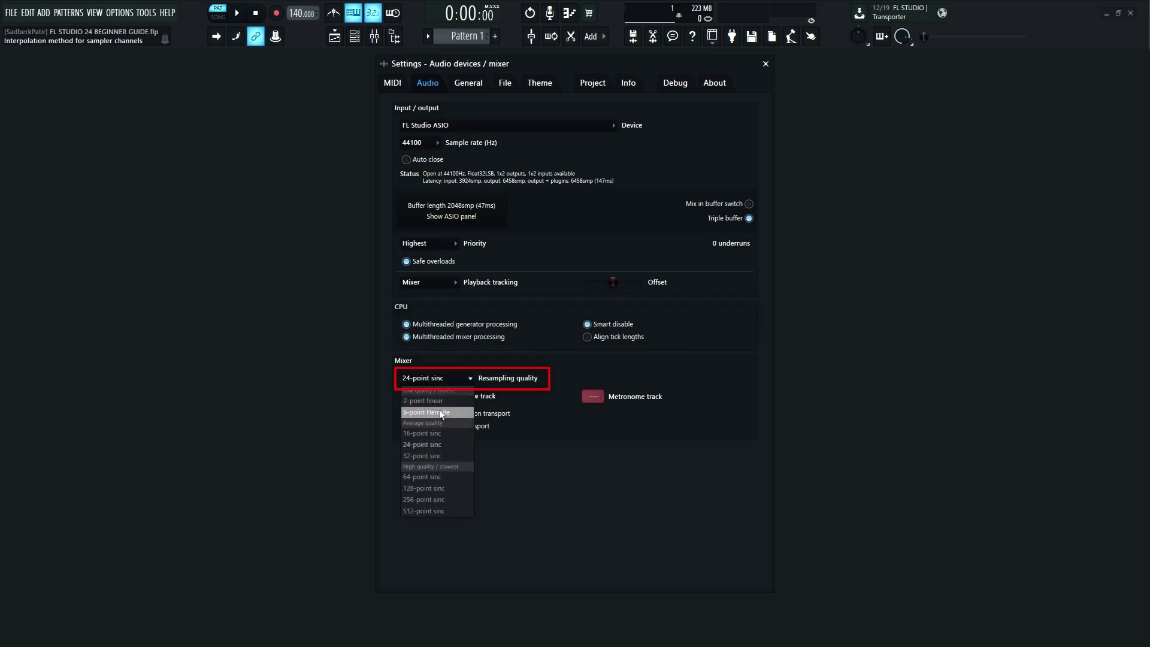
pyautogui.click(443, 486)
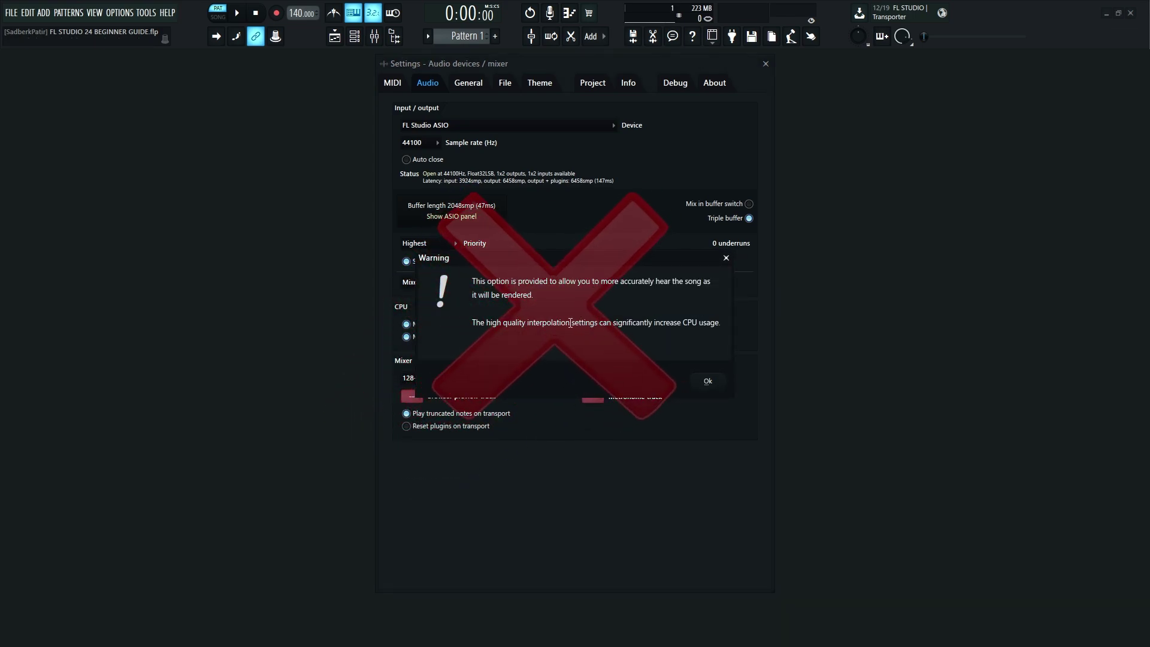
pyautogui.moveTo(570, 324); pyautogui.dragTo(725, 325)
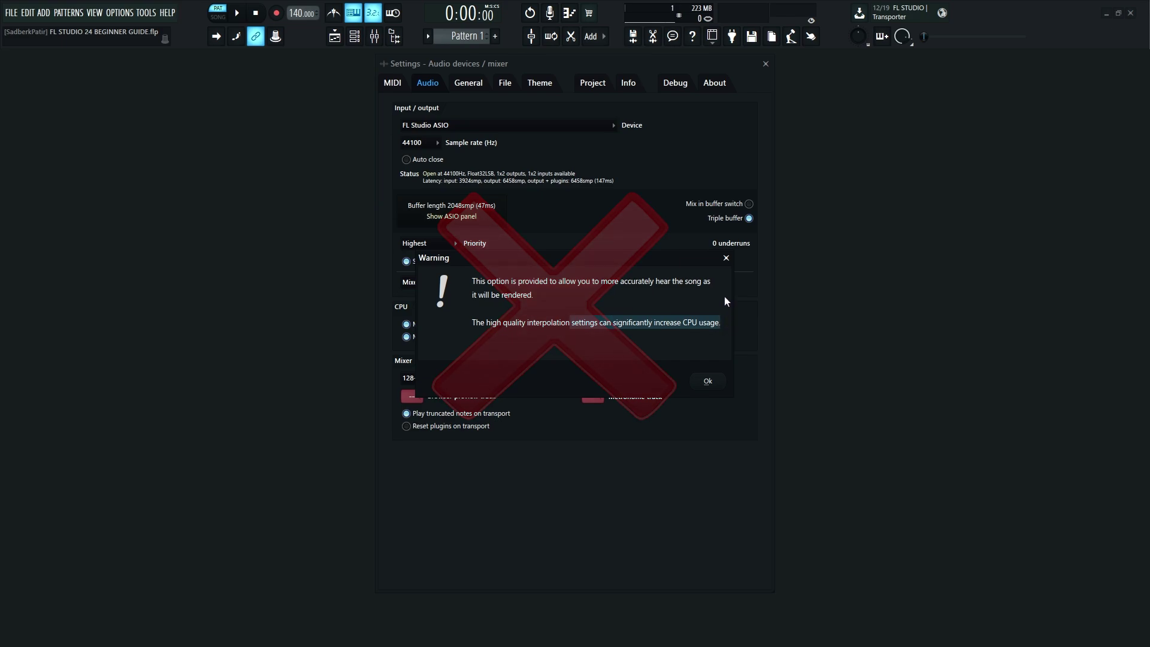
pyautogui.click(726, 257)
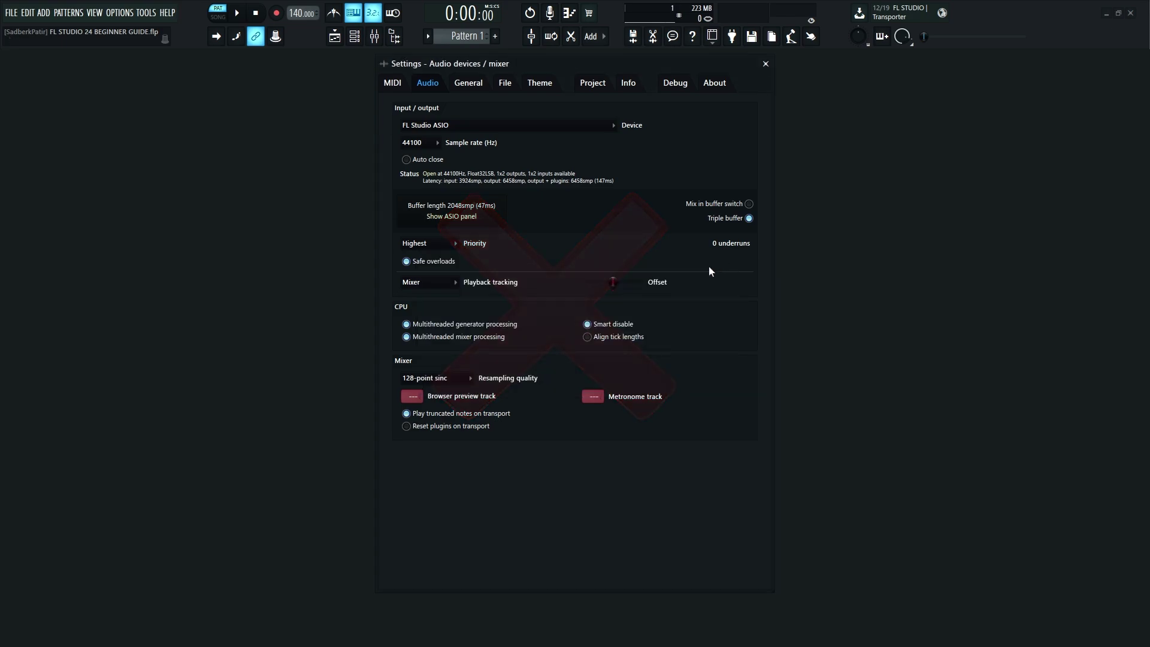
pyautogui.click(470, 376)
pyautogui.click(450, 444)
# Step: Set autosave to Very frequently (every minute & before risky operations) and its location to the project data folder if there is one
pyautogui.click(473, 86)
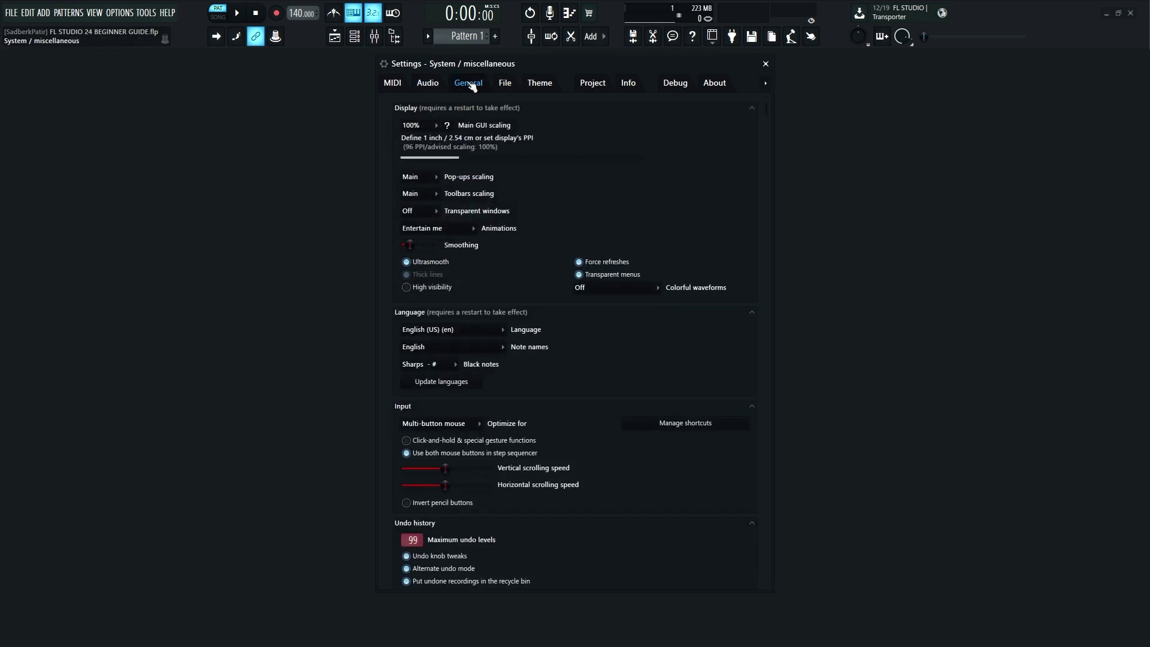
pyautogui.click(507, 90)
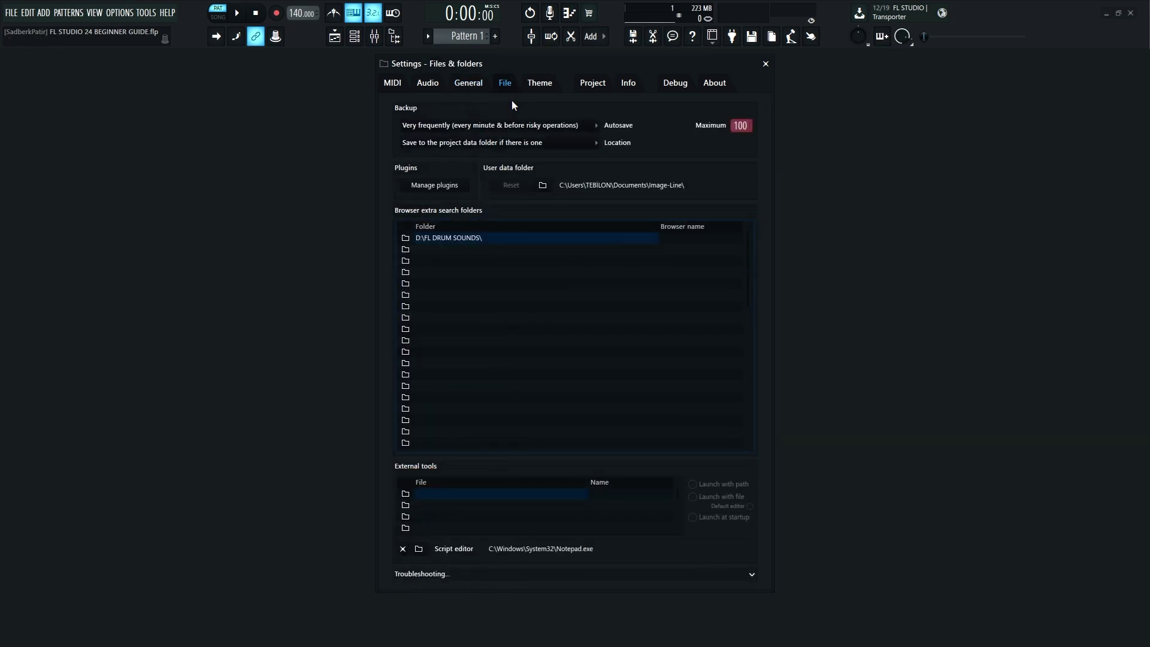
pyautogui.click(482, 125)
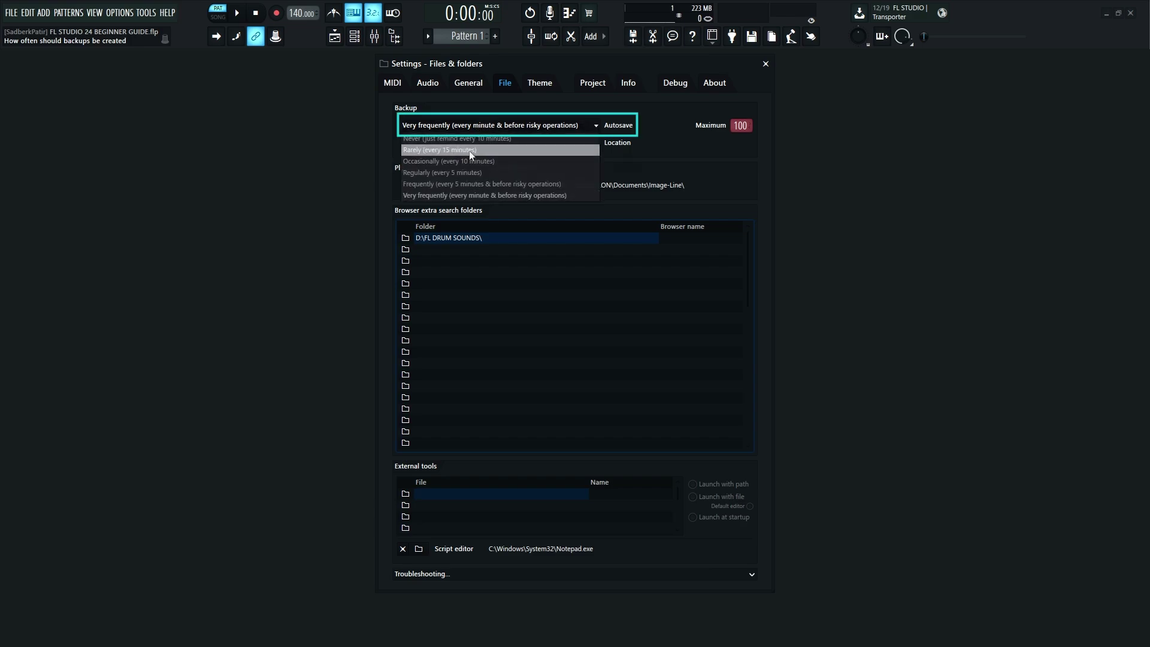
pyautogui.click(473, 195)
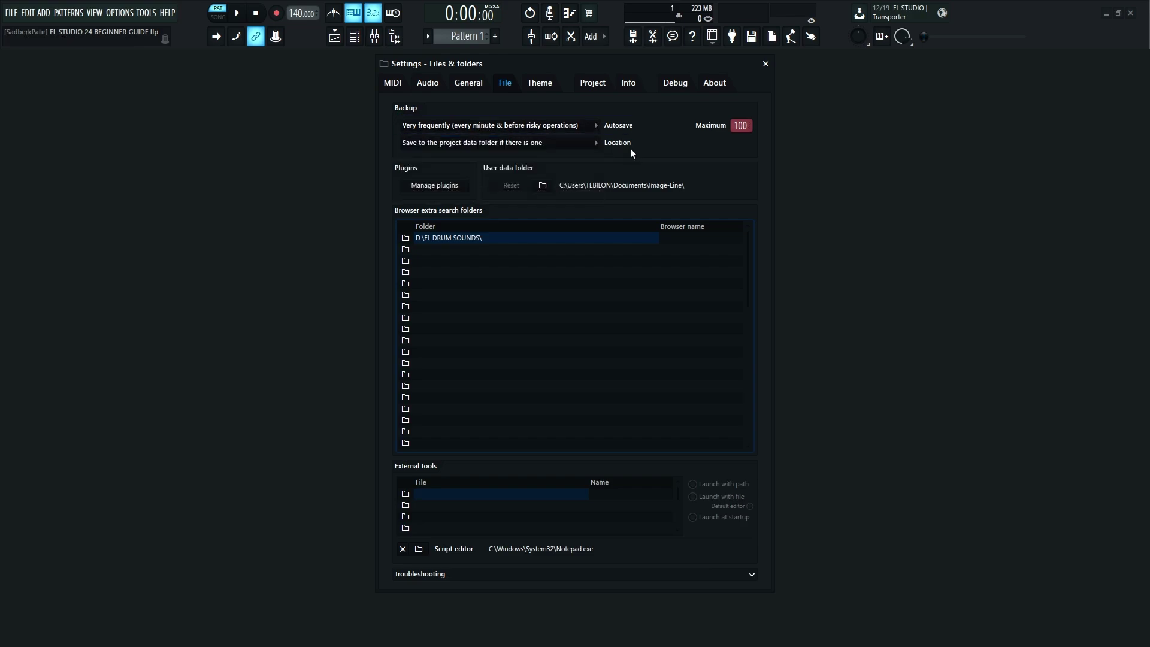
pyautogui.click(555, 142)
pyautogui.click(512, 168)
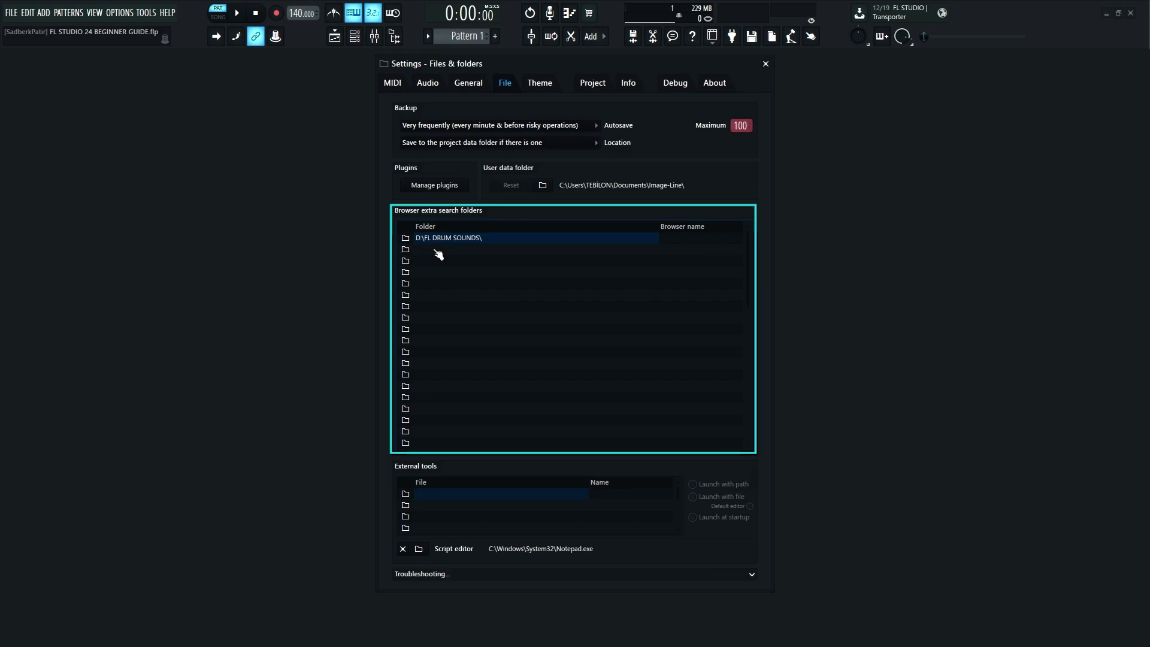
# Step: Start choosing a folder for the first empty browser extra search folder slot, and cancel the selection
pyautogui.click(407, 252)
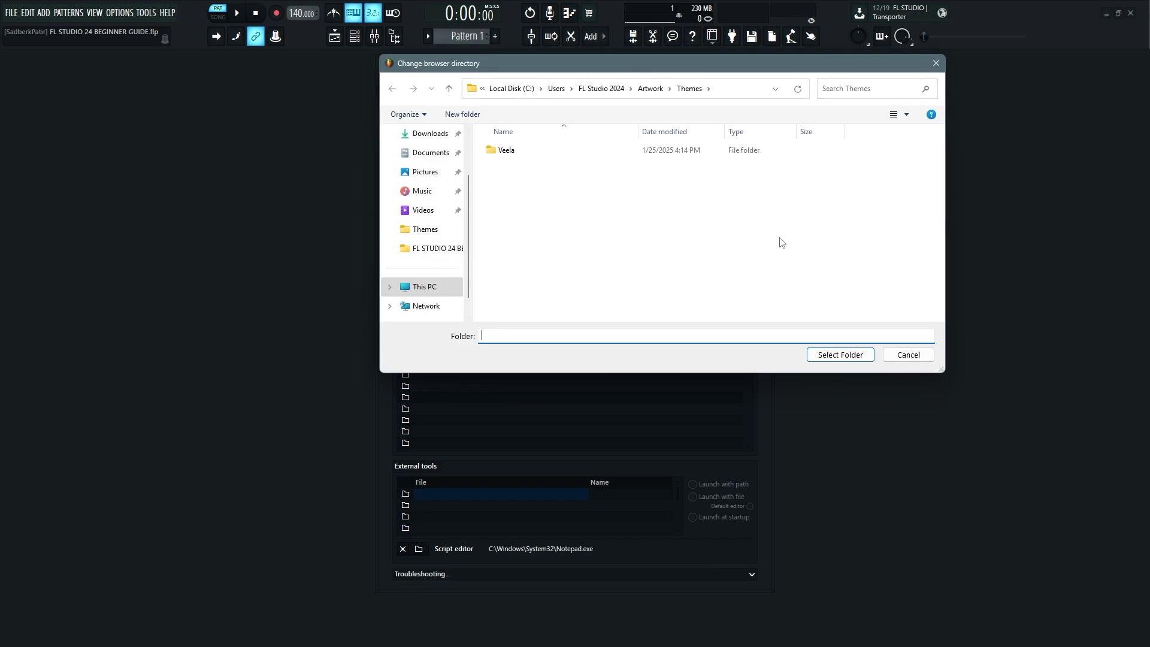
pyautogui.click(939, 64)
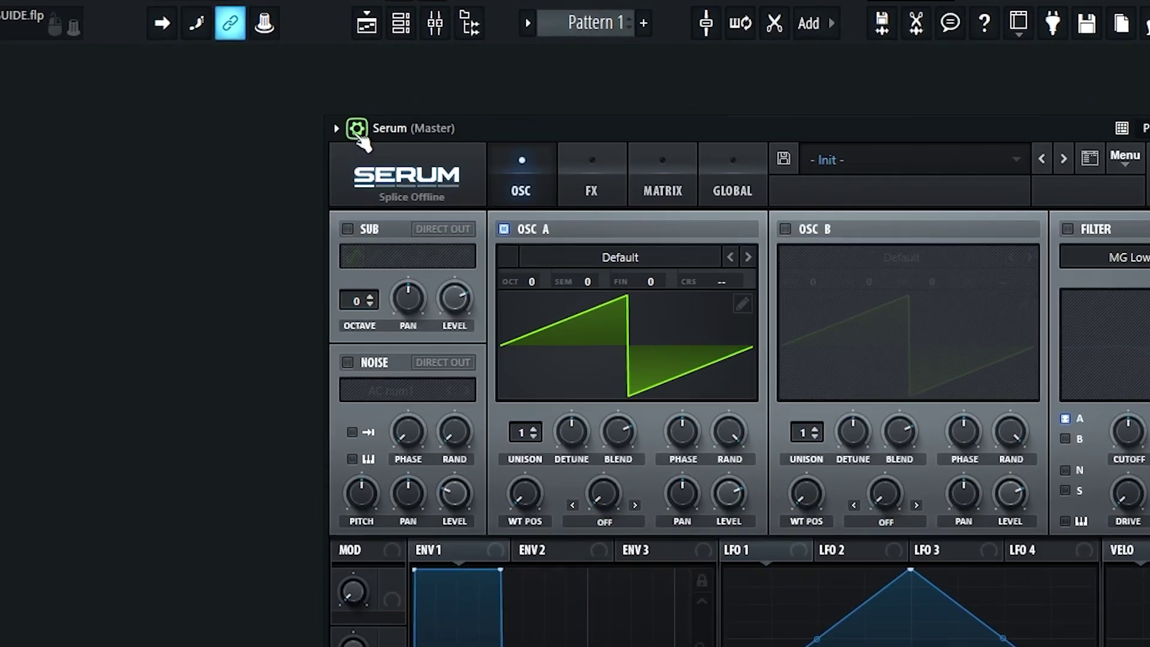
# Step: Examine Serum's wrapper settings and processing options, including threaded processing and smart disable, and return to the synth interface
pyautogui.click(331, 99)
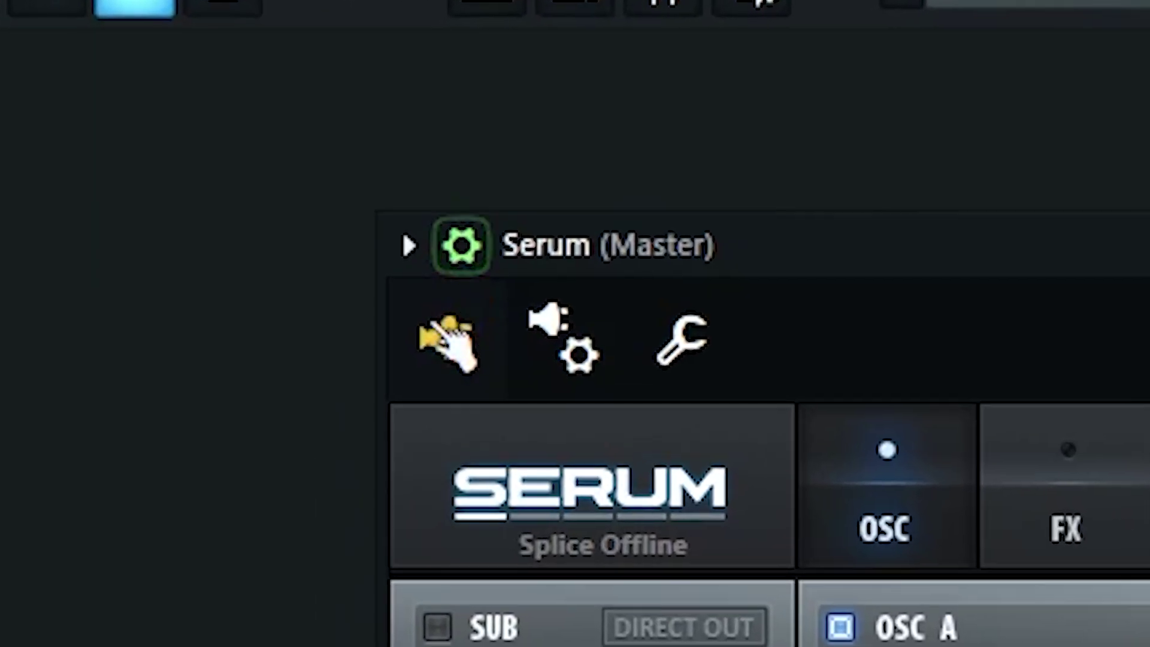
pyautogui.click(563, 355)
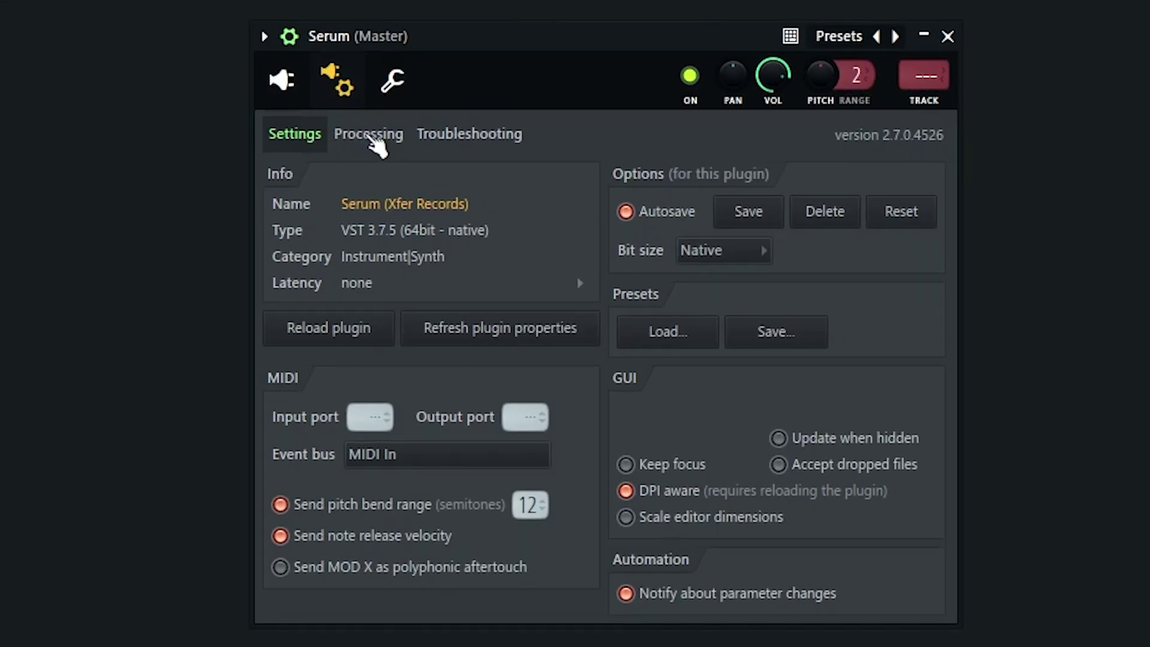
pyautogui.click(372, 138)
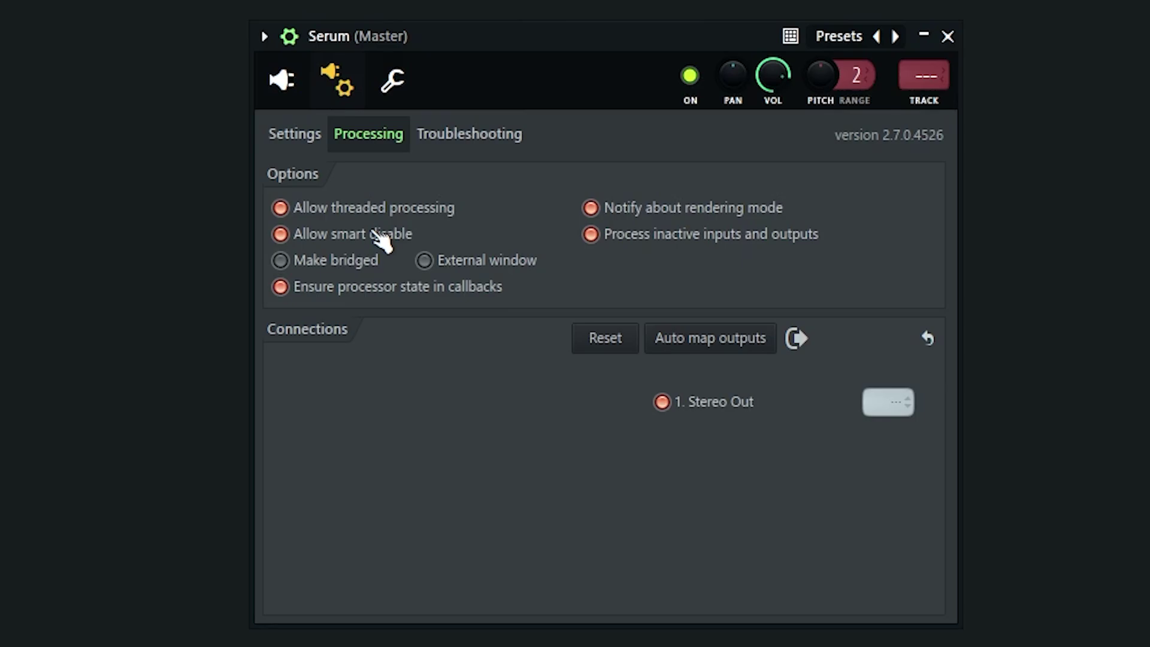
pyautogui.click(315, 139)
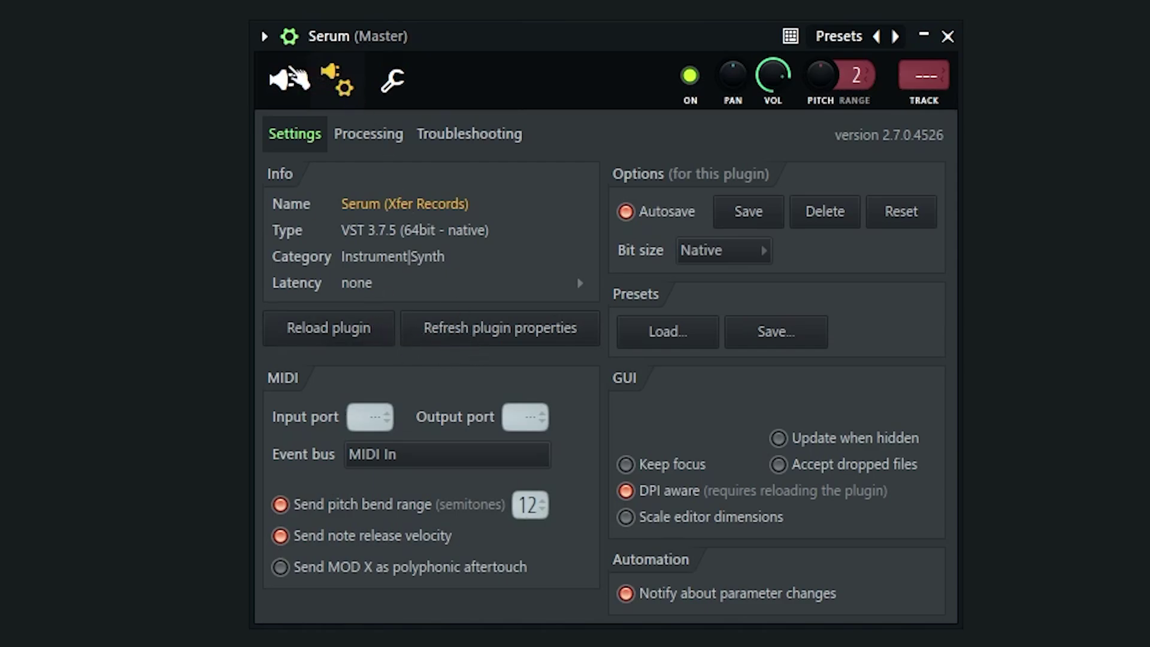
pyautogui.click(296, 78)
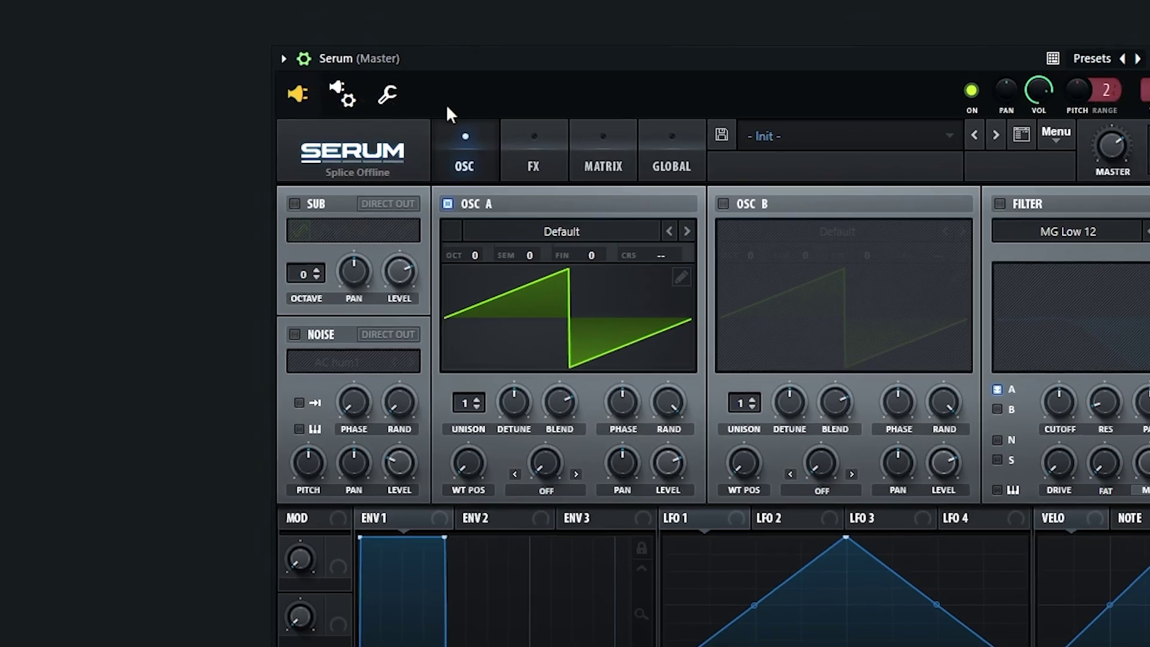